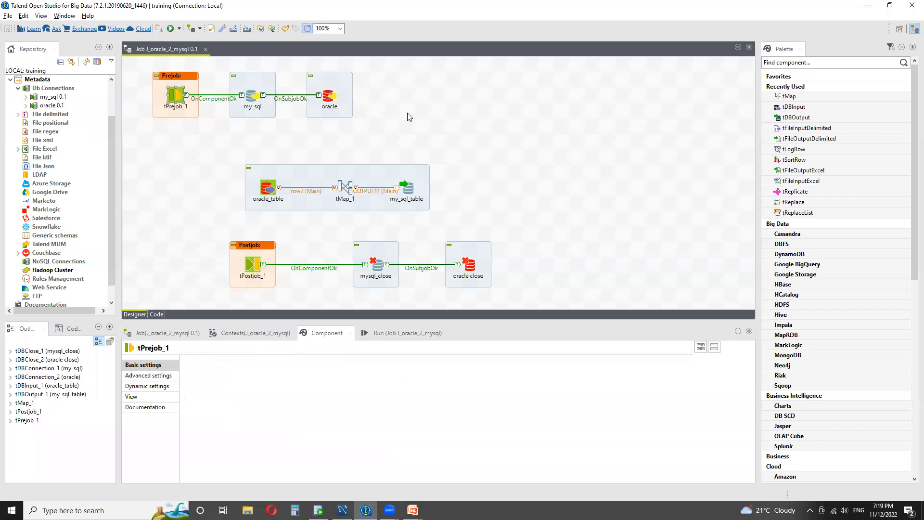
# - Inspect the settings of the my_sql and oracle connection components in the prejob
pyautogui.click(505, 137)
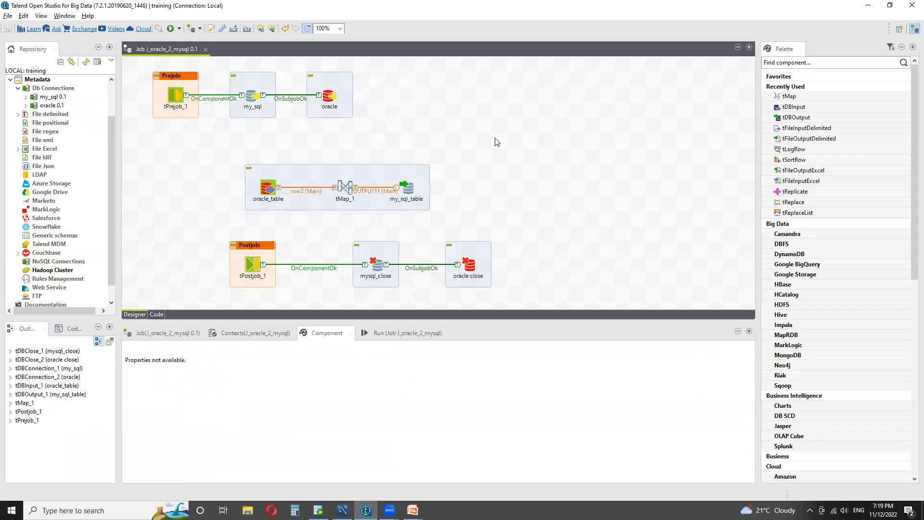
pyautogui.click(263, 101)
pyautogui.click(329, 96)
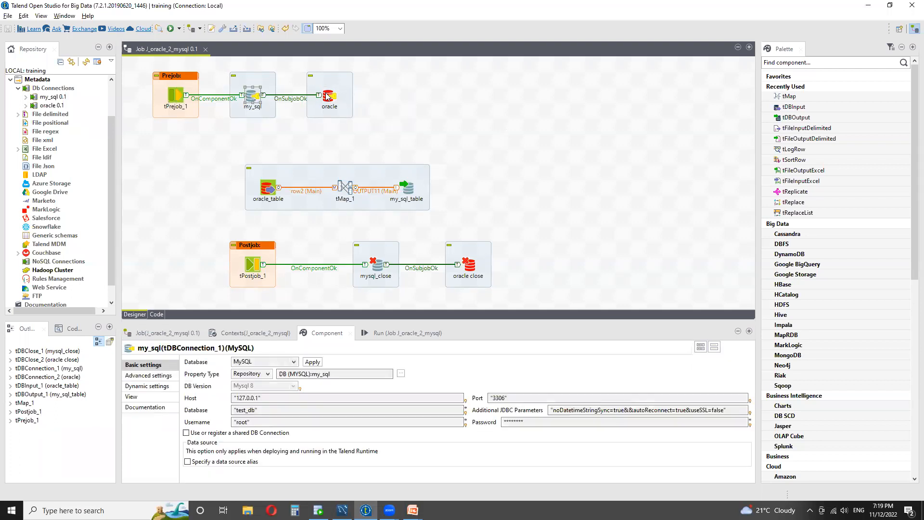
pyautogui.click(564, 175)
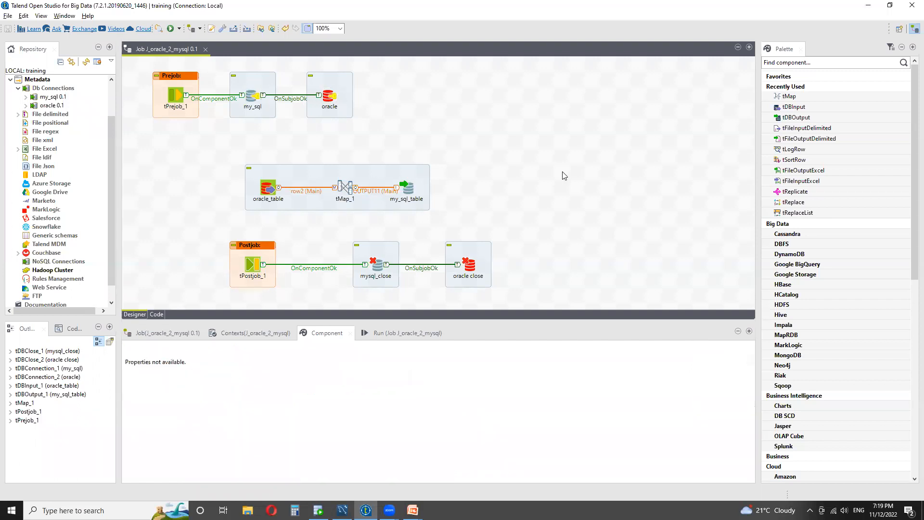
pyautogui.click(254, 102)
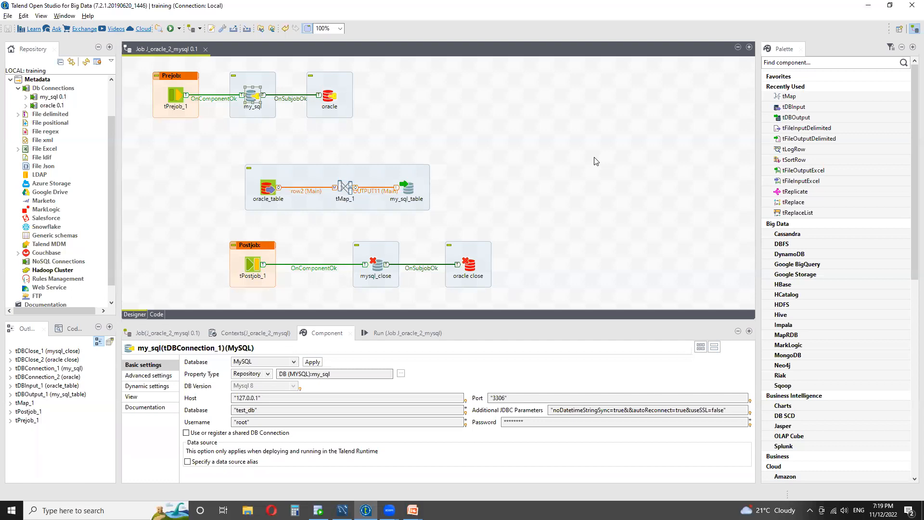
pyautogui.click(596, 161)
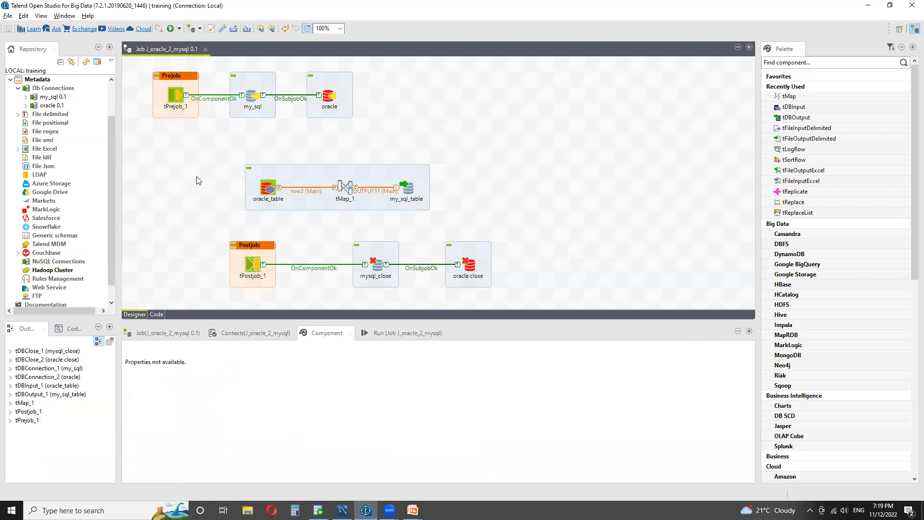
# - Review the oracle_table input component's connection settings
pyautogui.moveTo(384, 128); pyautogui.dragTo(135, 69)
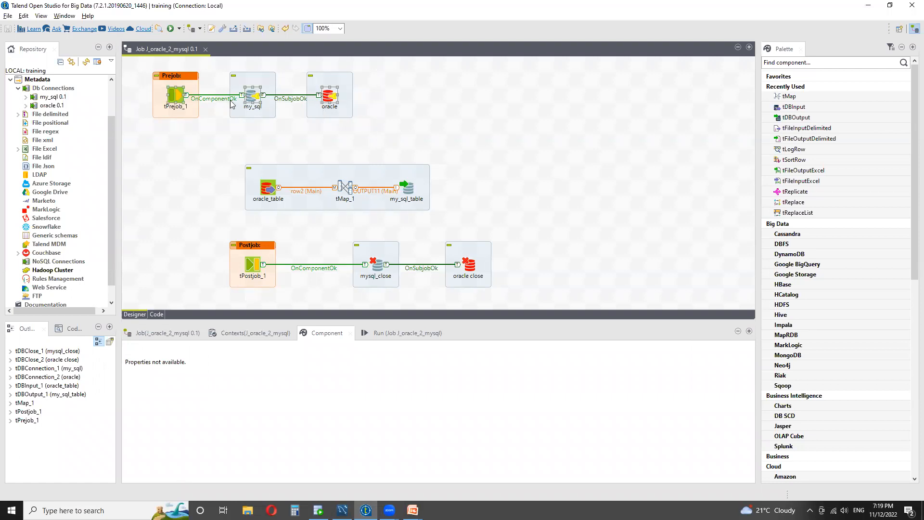
pyautogui.click(331, 99)
pyautogui.click(255, 98)
pyautogui.click(496, 180)
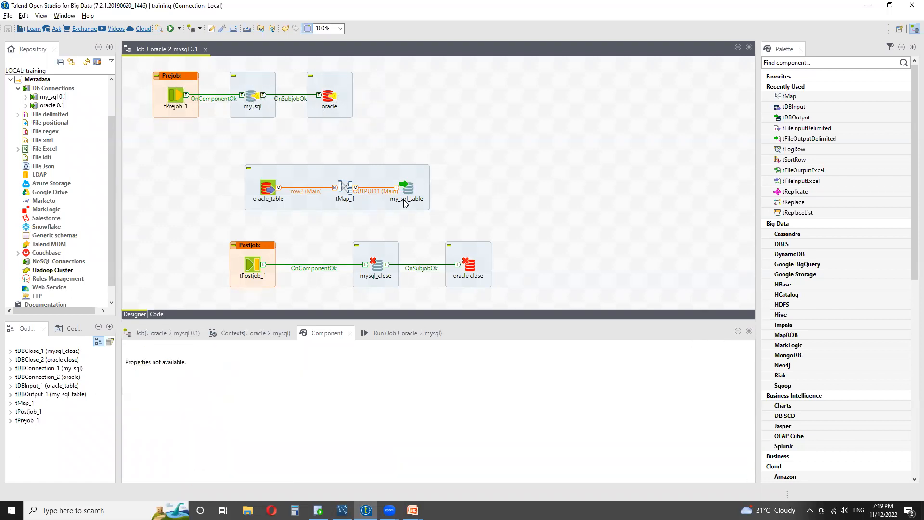
pyautogui.click(270, 189)
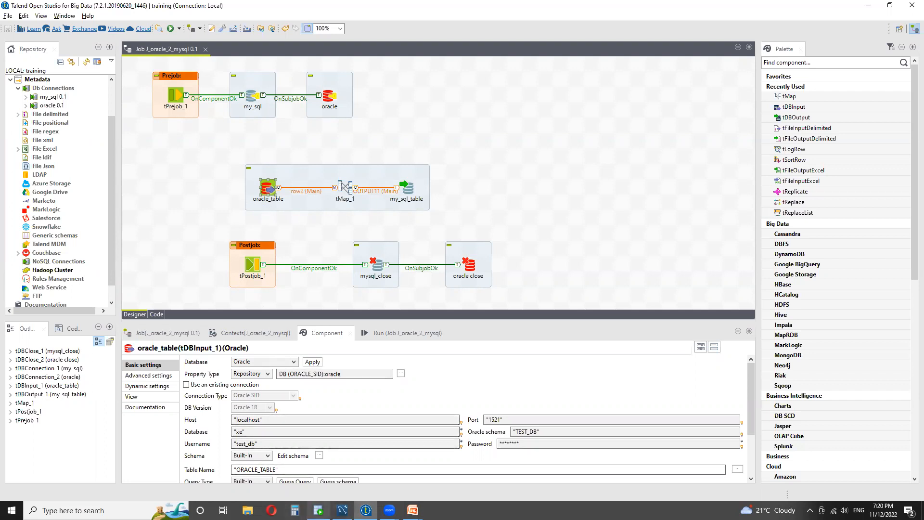
# - Switch to Oracle SQL Developer and review the create and insert statements for oracle_table
pyautogui.hotkey('alt', 'Tab')
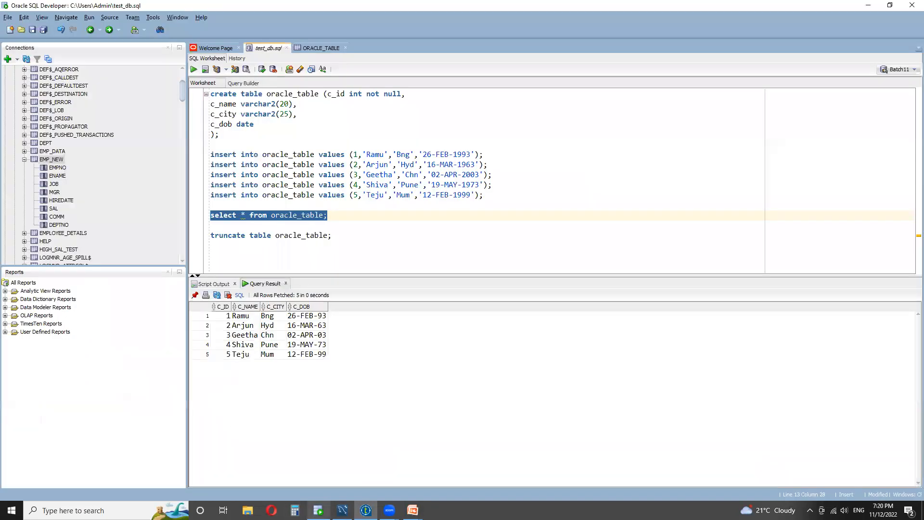
pyautogui.click(335, 227)
pyautogui.moveTo(489, 197); pyautogui.dragTo(210, 92)
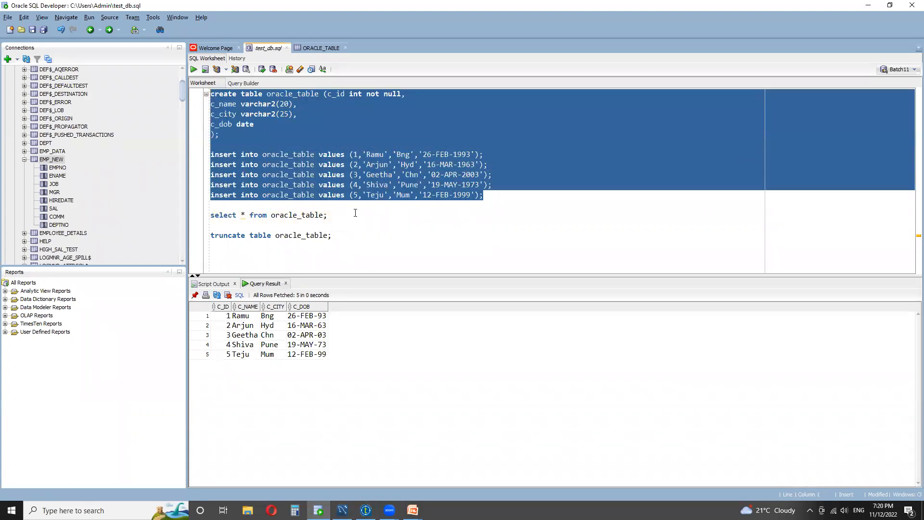
pyautogui.click(355, 213)
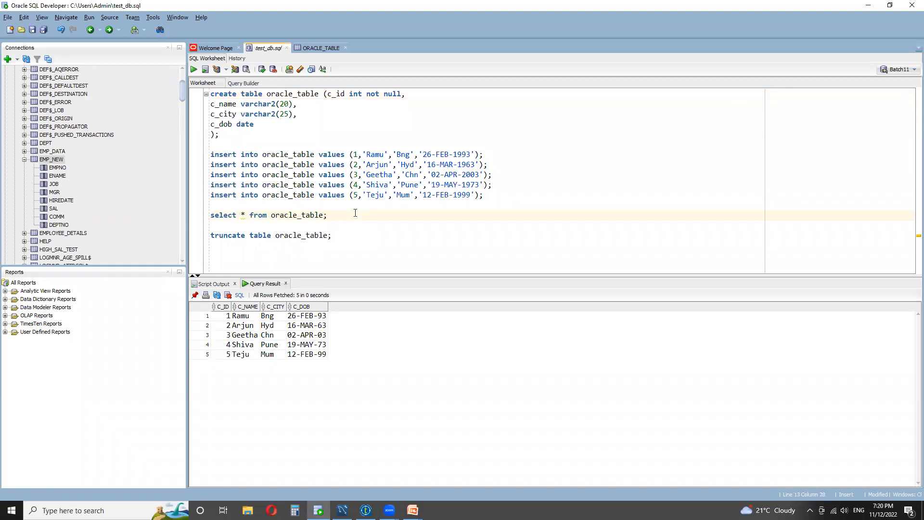
pyautogui.moveTo(221, 135); pyautogui.dragTo(209, 88)
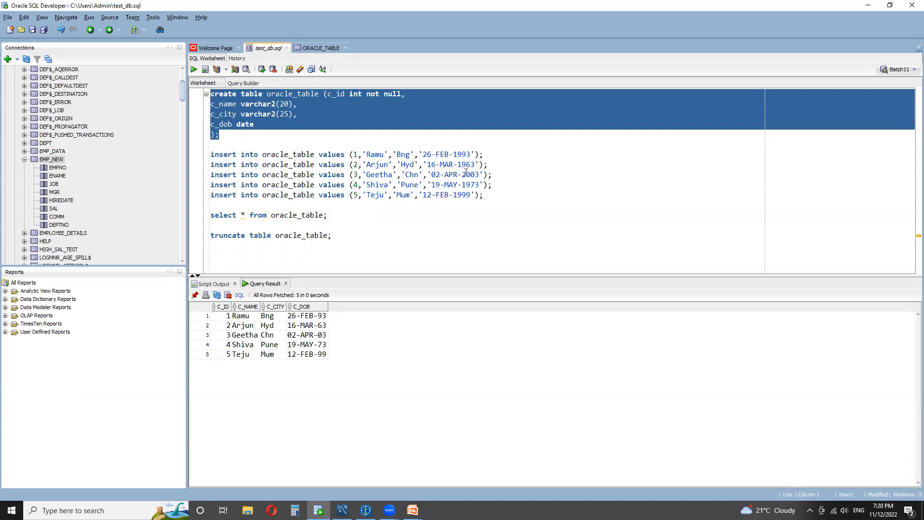
pyautogui.click(462, 214)
pyautogui.moveTo(490, 196); pyautogui.dragTo(203, 157)
# - Run the select * from oracle_table query
pyautogui.moveTo(332, 215); pyautogui.dragTo(207, 215)
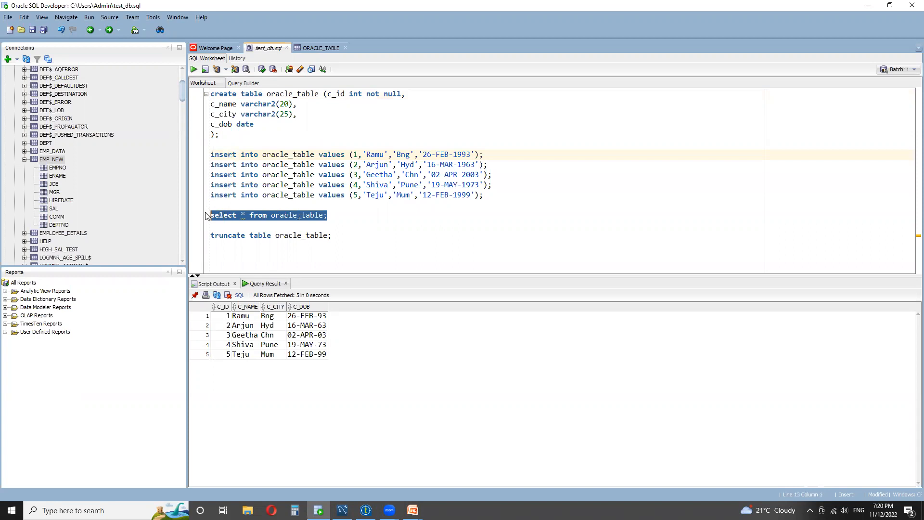
pyautogui.click(193, 69)
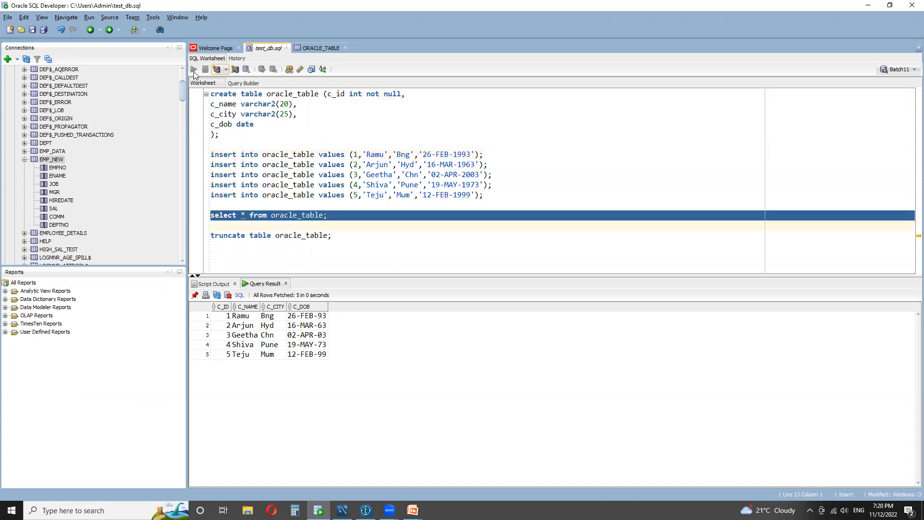
pyautogui.click(314, 216)
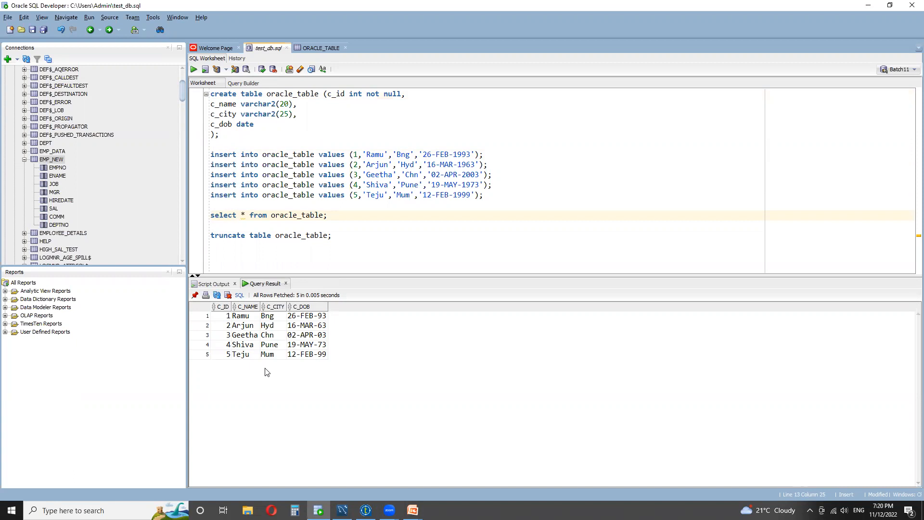
# - Switch to MySQL Workbench, execute truncate table my_sql_table; and rerun the select on my_sql_table
pyautogui.click(342, 509)
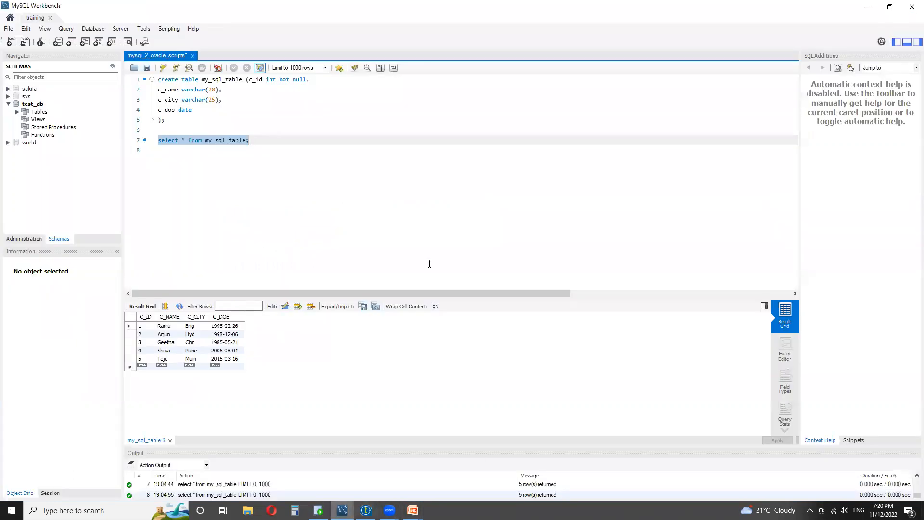
pyautogui.click(163, 67)
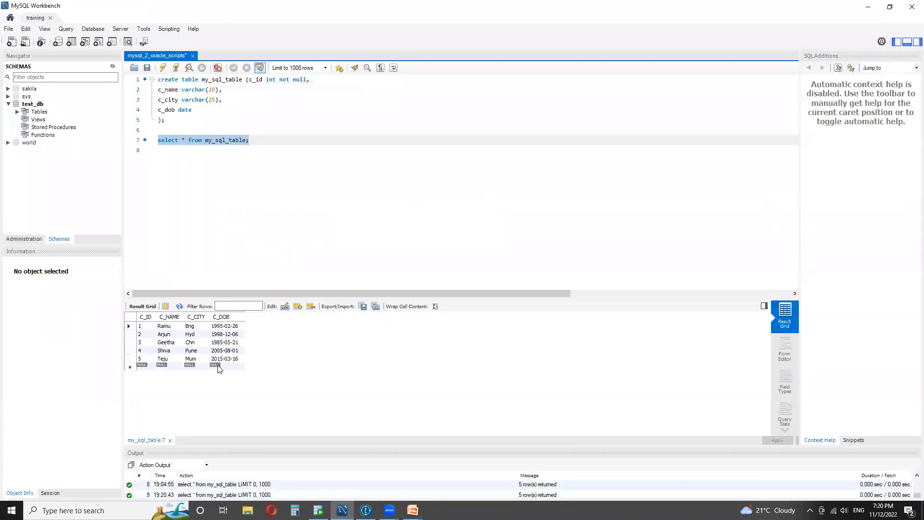
pyautogui.click(256, 137)
pyautogui.press('Return')
pyautogui.press('Return')
pyautogui.write('truncate ')
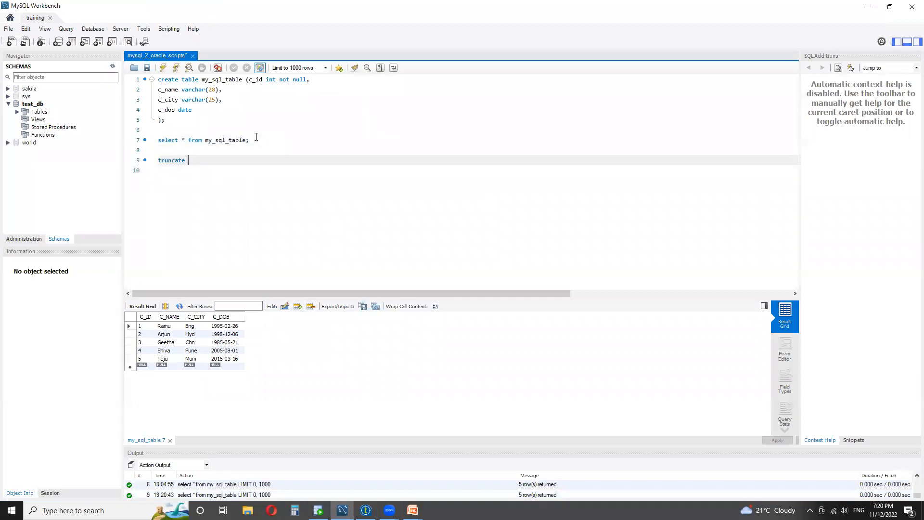
pyautogui.write('table my_sql')
pyautogui.press('Return')
pyautogui.write(';')
pyautogui.hotkey('ctrl', 'Return')
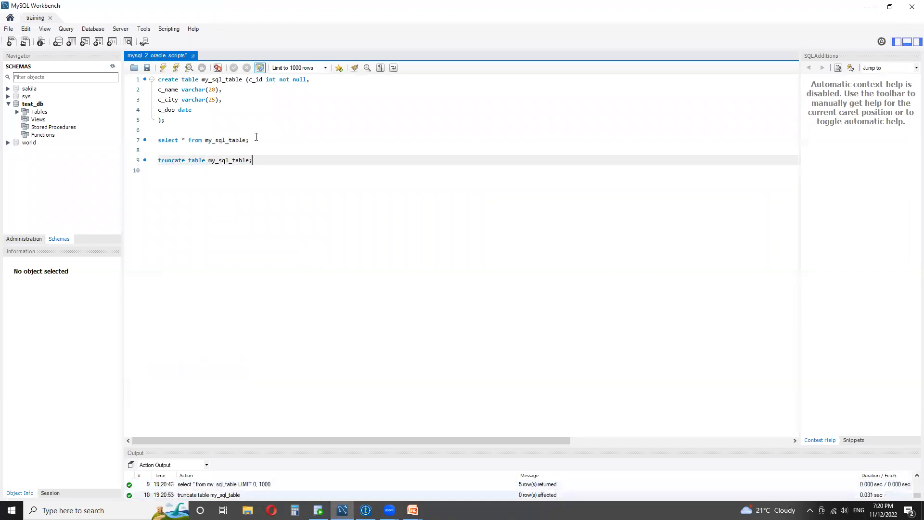
pyautogui.moveTo(250, 139); pyautogui.dragTo(144, 140)
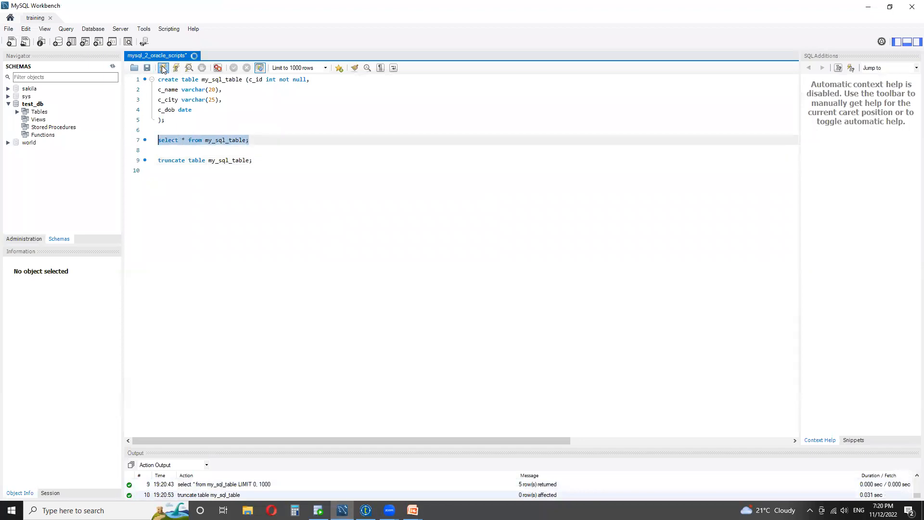
pyautogui.hotkey('ctrl', 'Return')
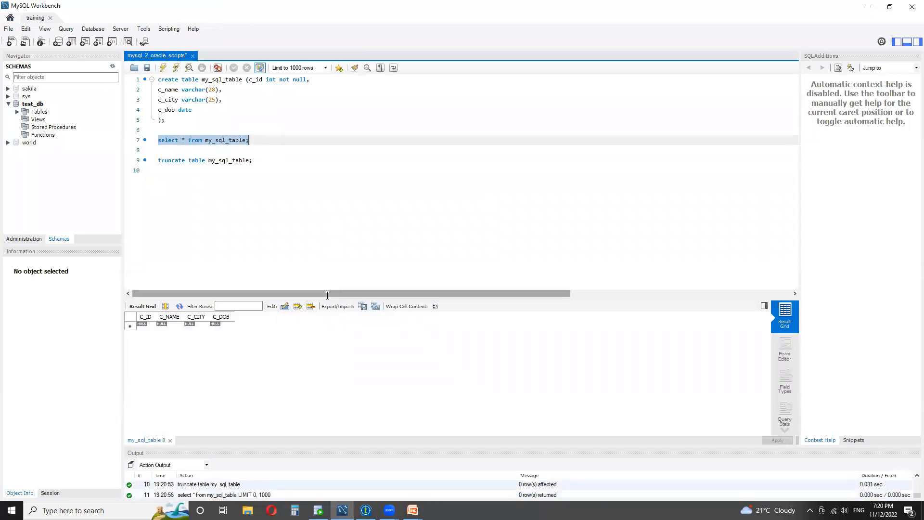
# - Add and execute drop table my_sql_table; then rerun the select on my_sql_table
pyautogui.click(258, 161)
pyautogui.press('Return')
pyautogui.press('Return')
pyautogui.write('dr')
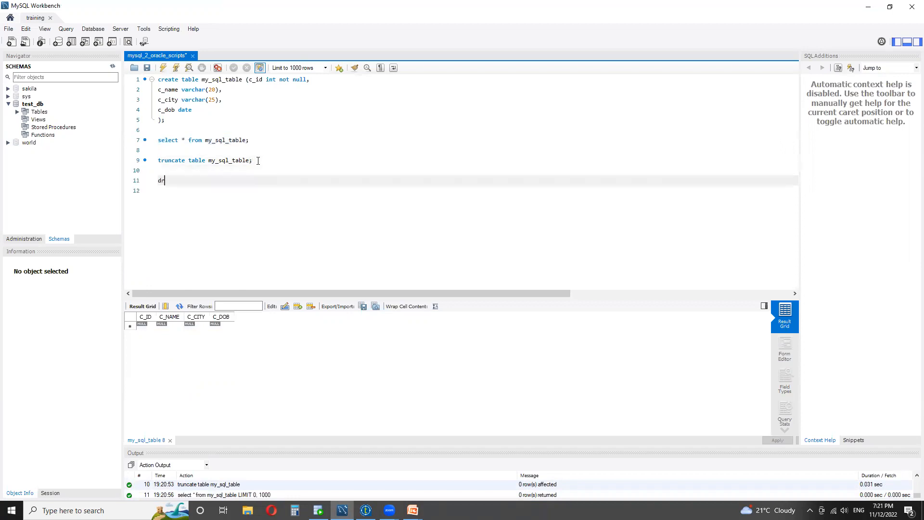
pyautogui.write('op table my_sql')
pyautogui.press('Return')
pyautogui.hotkey('ctrl', 'Return')
pyautogui.moveTo(257, 135); pyautogui.dragTo(158, 130)
pyautogui.click(163, 69)
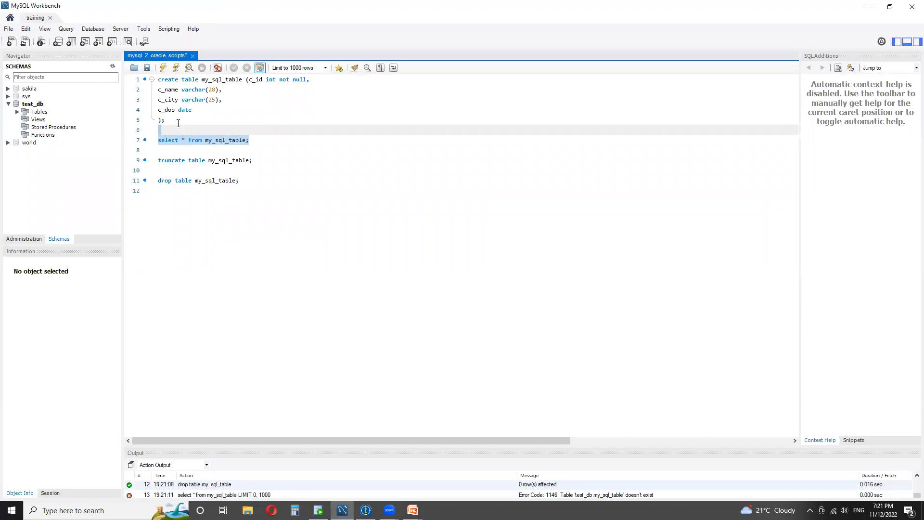
# - Compare the MySQL create statement and the oracle_table component's Table Name with the Oracle script
pyautogui.moveTo(179, 121); pyautogui.dragTo(156, 79)
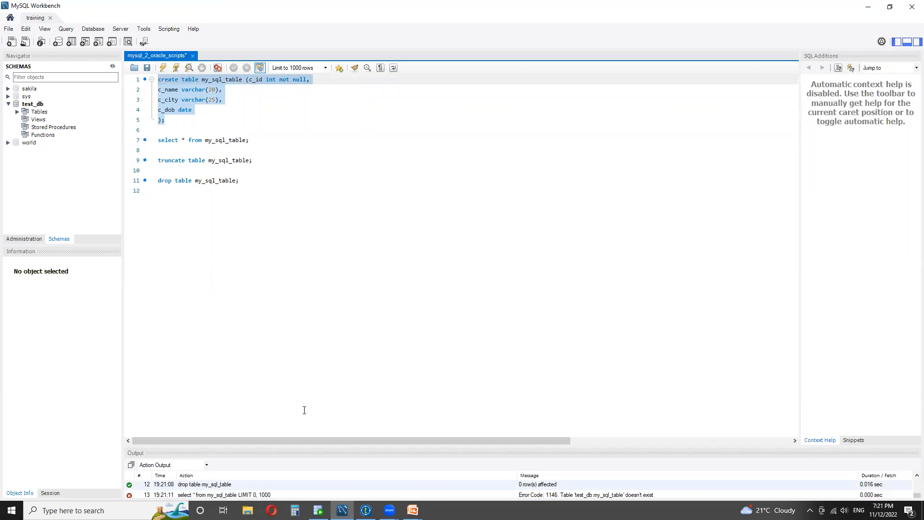
pyautogui.click(365, 510)
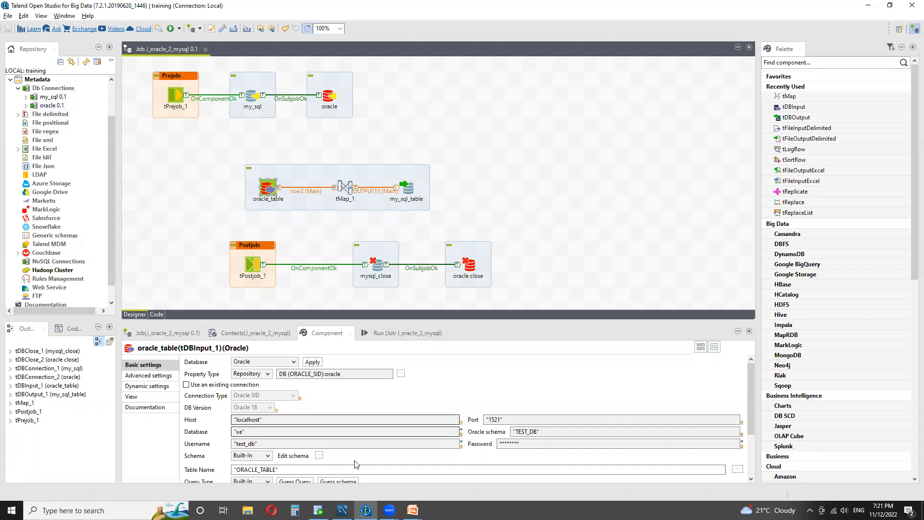
pyautogui.scroll(-3, 327, 420)
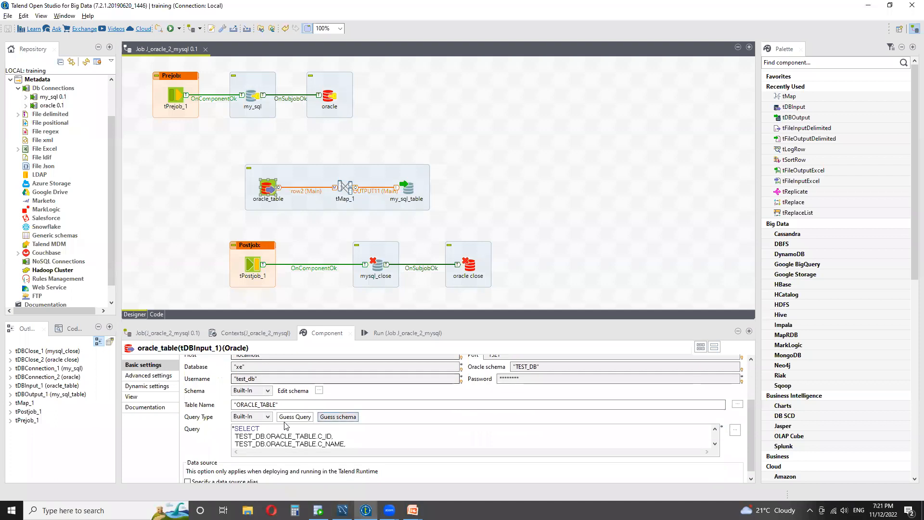
pyautogui.doubleClick(236, 404)
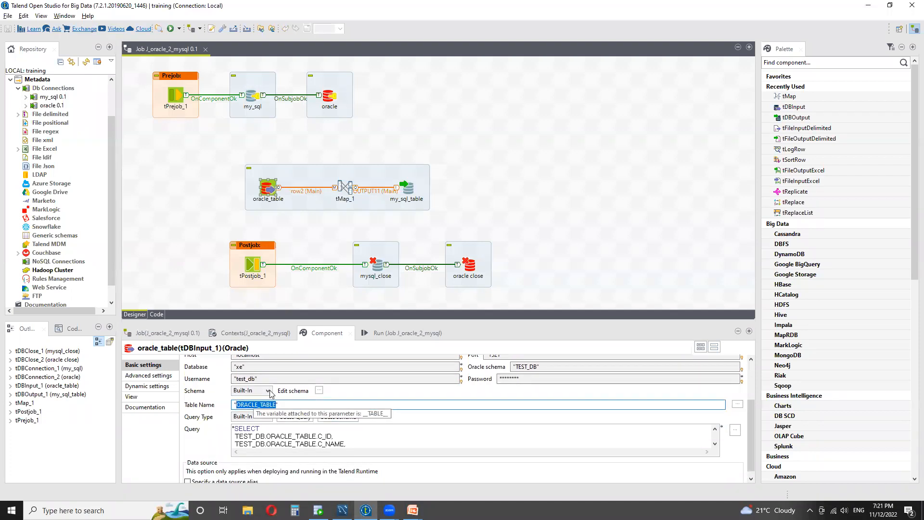
pyautogui.click(317, 510)
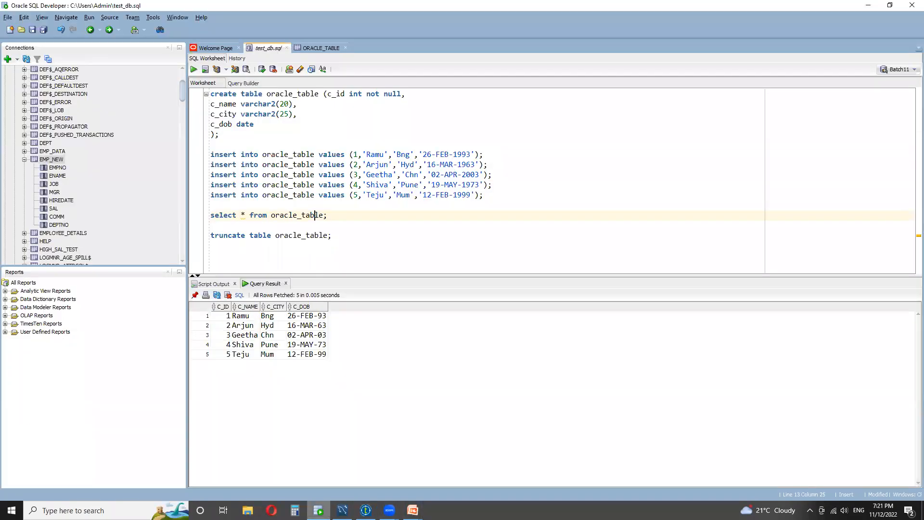
pyautogui.click(365, 510)
pyautogui.scroll(3, 370, 398)
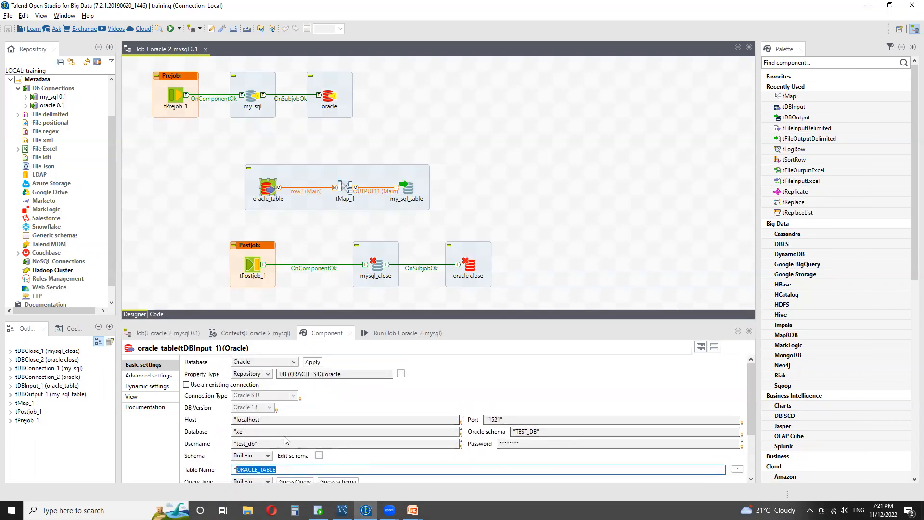
# - Open the tMap_1 editor to review its column mappings and close it
pyautogui.doubleClick(345, 188)
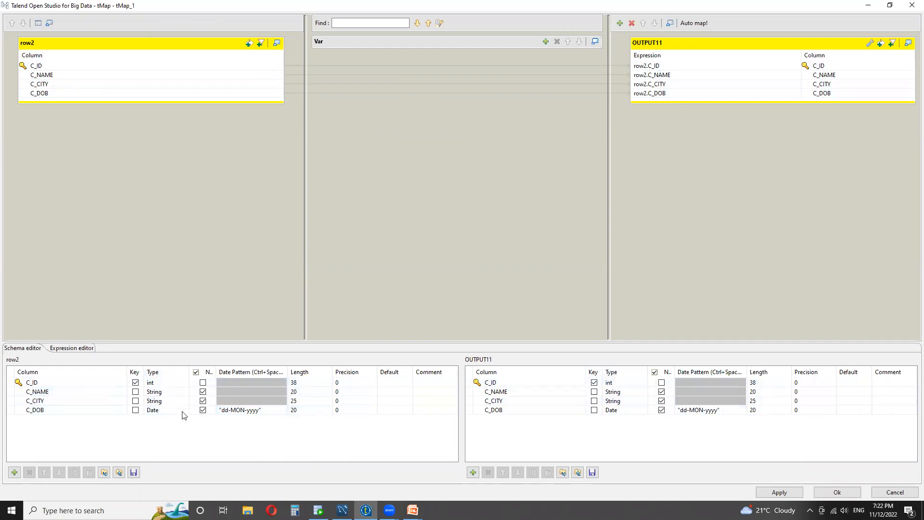
pyautogui.click(837, 492)
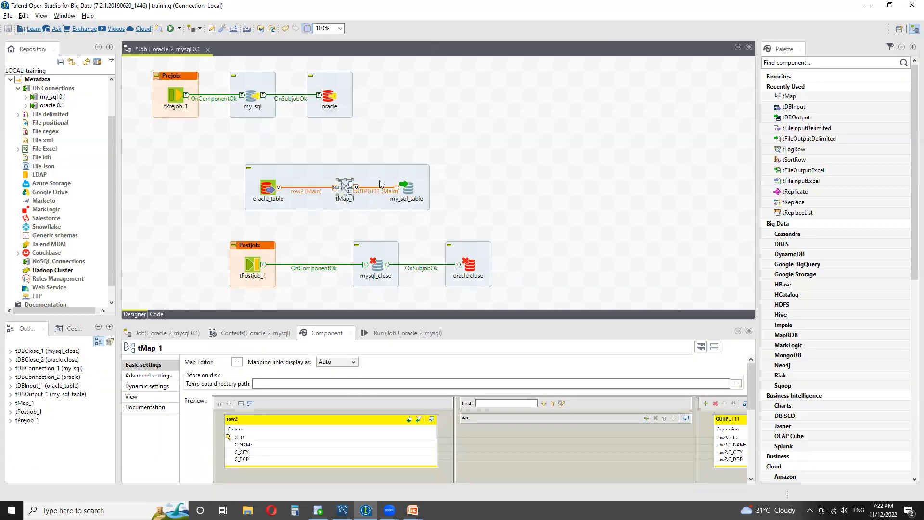
# - Check the my_sql_table output component's Action on table setting
pyautogui.click(412, 194)
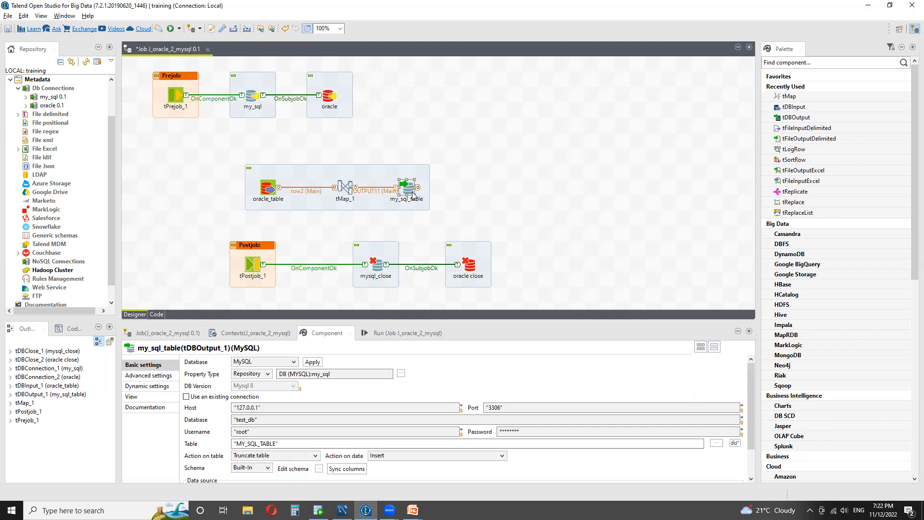
pyautogui.click(316, 455)
pyautogui.click(260, 439)
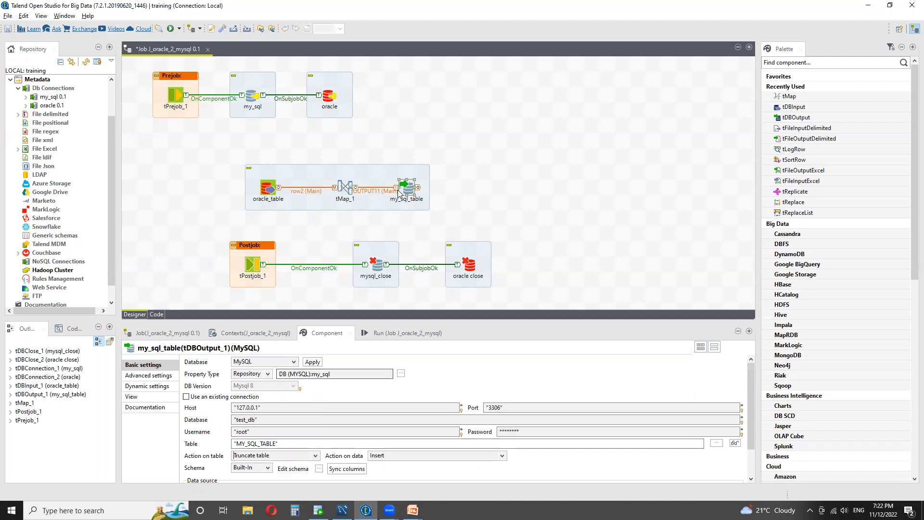
# - Try to drop the my_sql repository connection onto the job design
pyautogui.moveTo(52, 97); pyautogui.dragTo(156, 185)
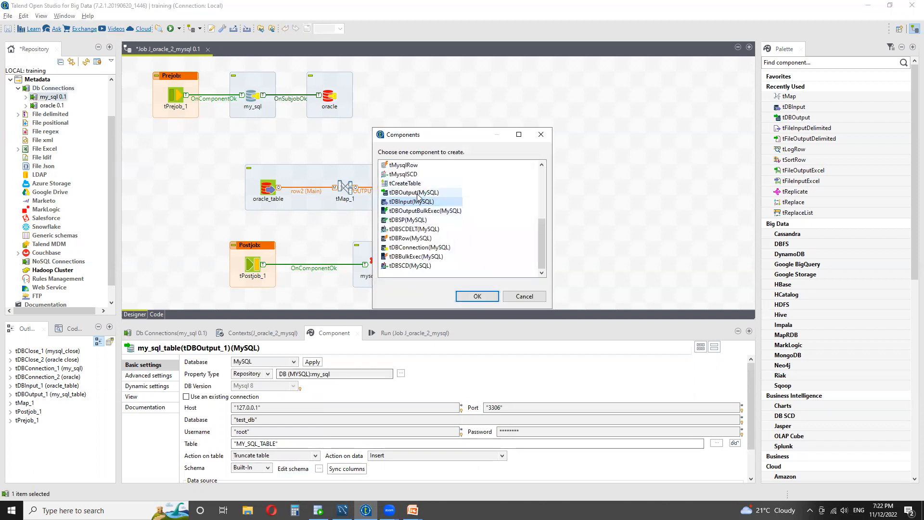
pyautogui.click(540, 135)
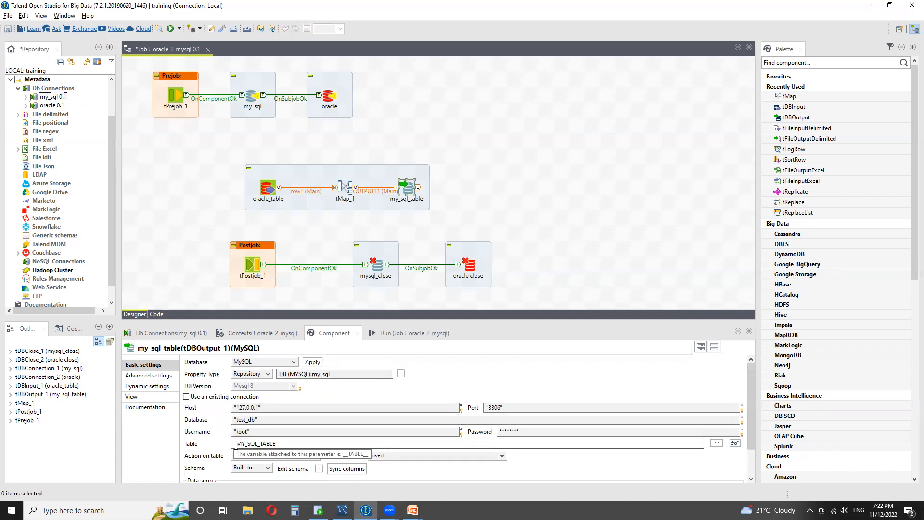
# - Set the my_sql_table output's Action on table to Create table if does not exist, keeping Action on data as Insert
pyautogui.moveTo(236, 443); pyautogui.dragTo(277, 442)
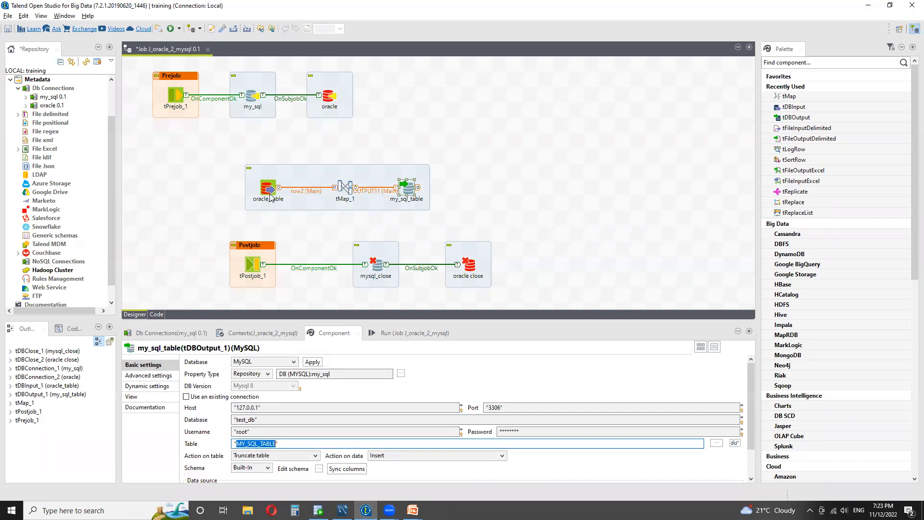
pyautogui.click(315, 455)
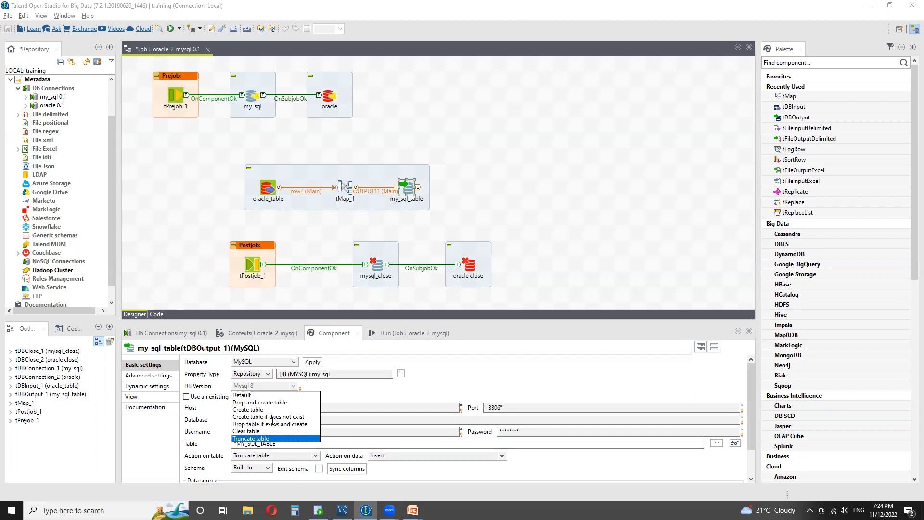
pyautogui.click(273, 417)
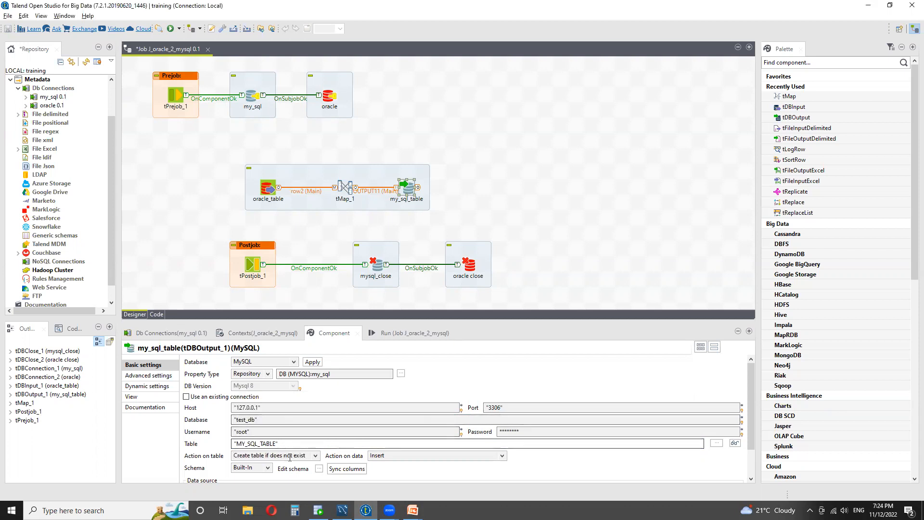
pyautogui.click(410, 456)
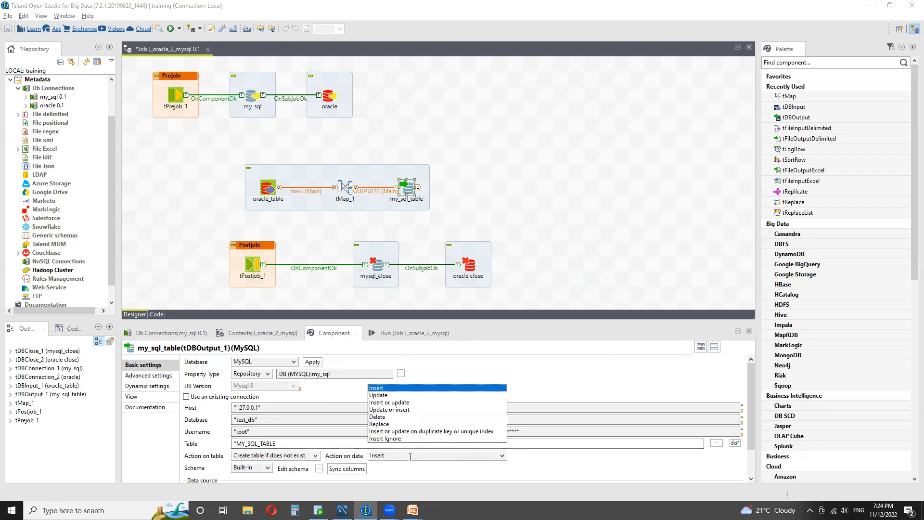
pyautogui.click(452, 470)
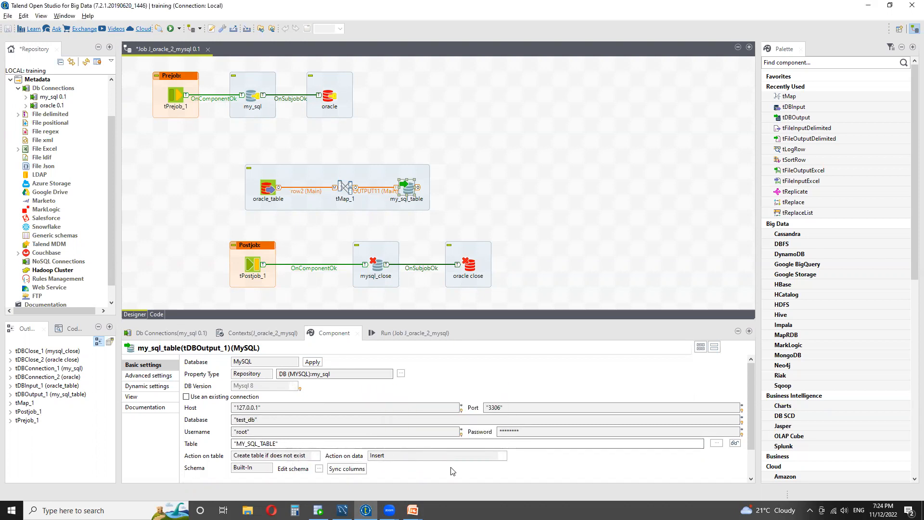
# - Open the my_sql_table schema editor to review the input and output columns, then close it
pyautogui.click(347, 469)
pyautogui.click(318, 469)
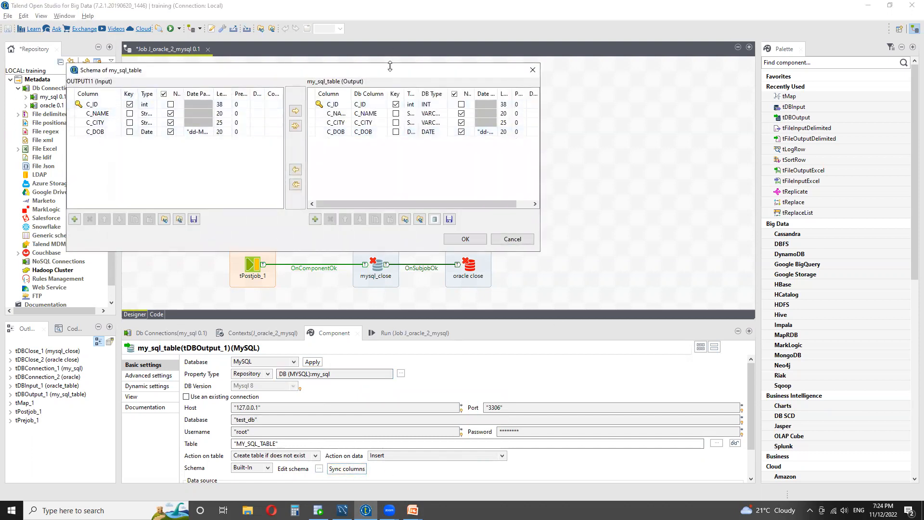
pyautogui.click(464, 239)
pyautogui.scroll(-2, 419, 462)
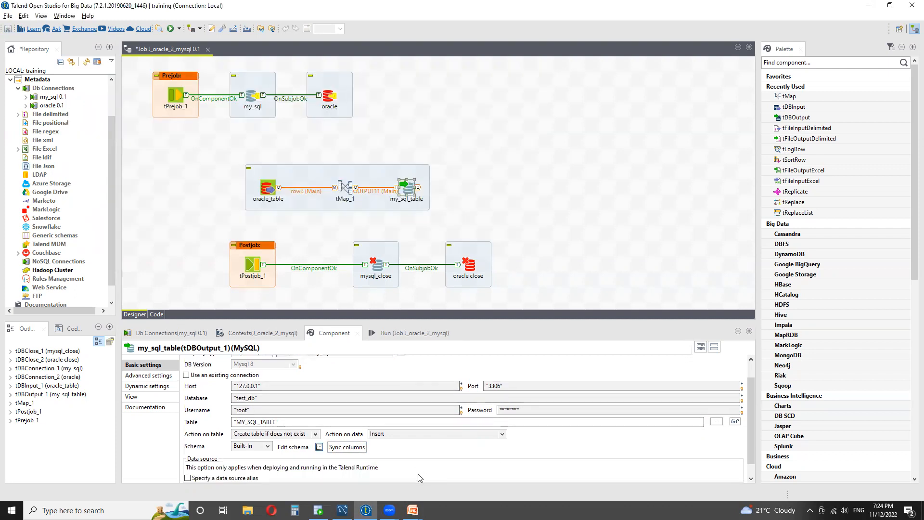
pyautogui.scroll(2, 418, 477)
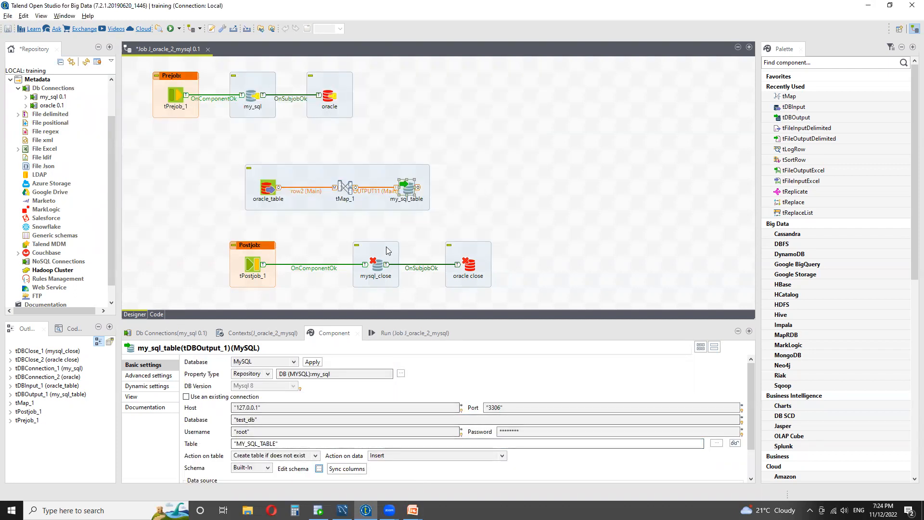
# - Save the job and run it
pyautogui.moveTo(473, 205); pyautogui.dragTo(233, 162)
pyautogui.moveTo(209, 238); pyautogui.dragTo(513, 298)
pyautogui.click(515, 301)
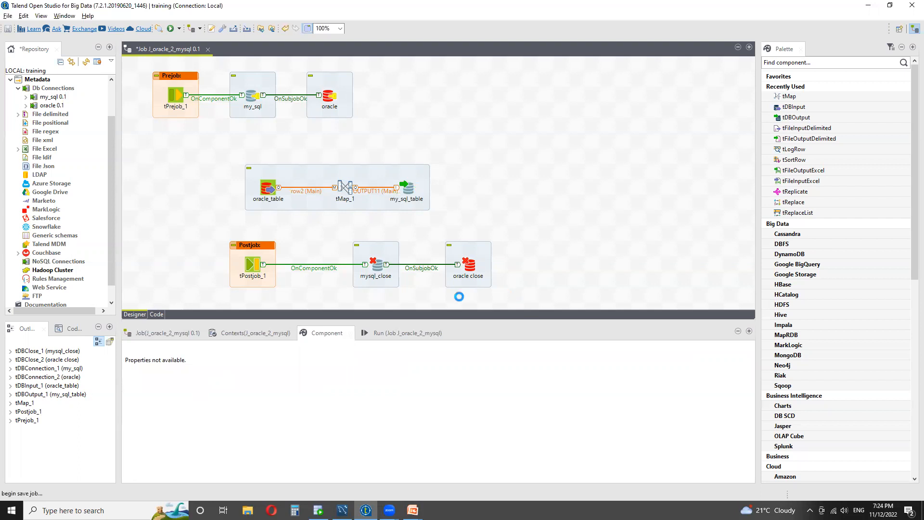
pyautogui.hotkey('ctrl', 's')
pyautogui.click(399, 332)
pyautogui.click(228, 378)
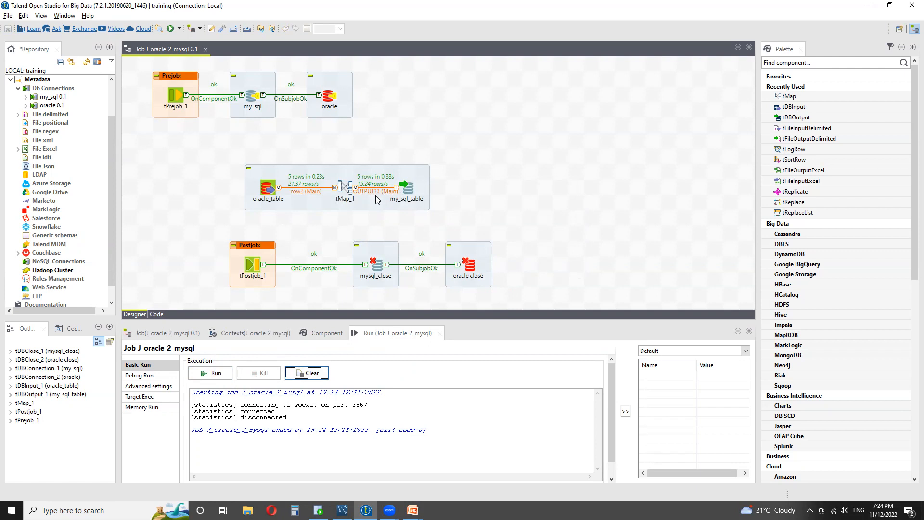
# - Switch to MySQL Workbench and execute the select query on my_sql_table to check the loaded rows
pyautogui.click(342, 510)
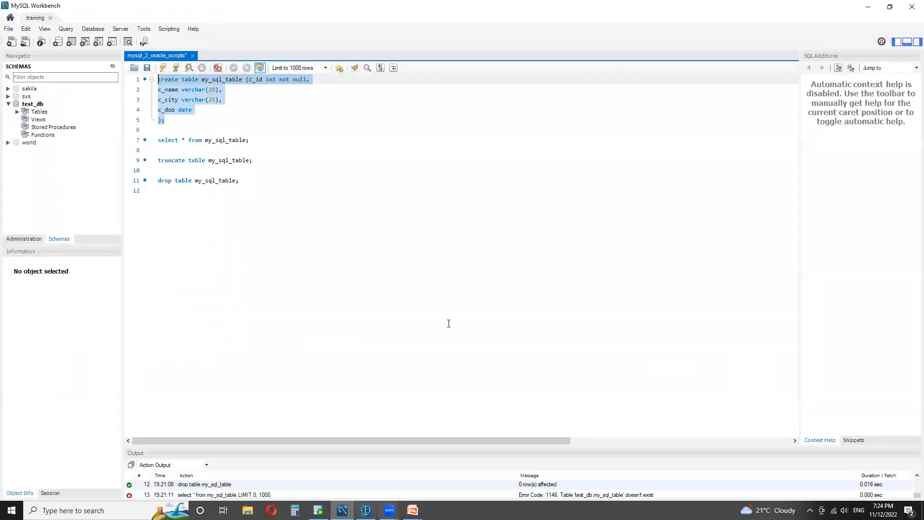
pyautogui.moveTo(260, 140); pyautogui.dragTo(158, 129)
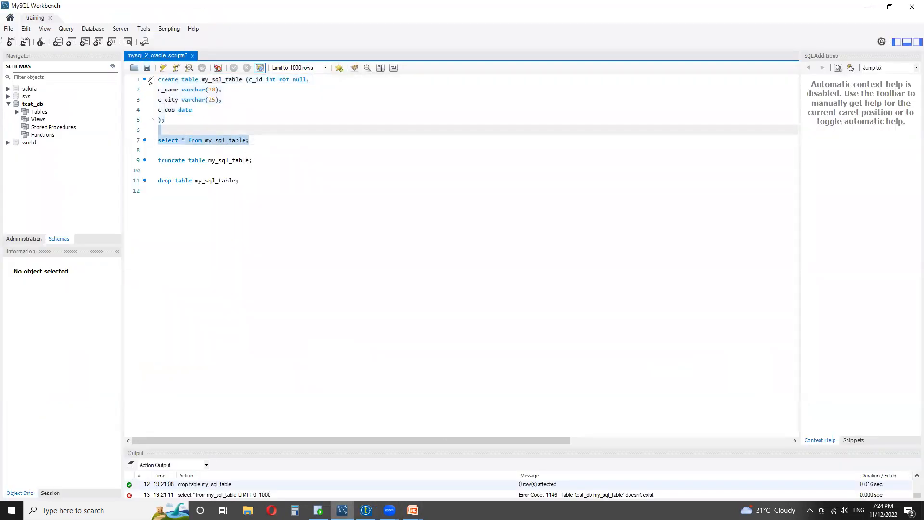
pyautogui.click(163, 68)
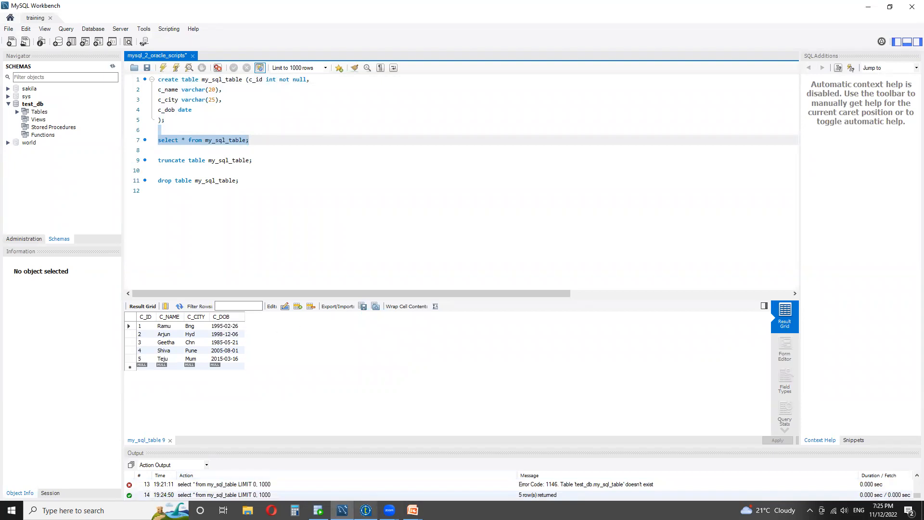
pyautogui.click(365, 509)
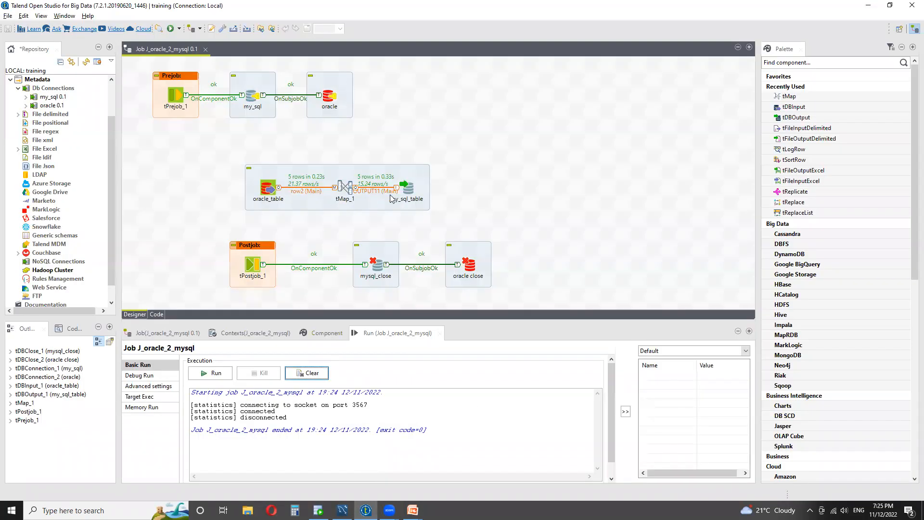
# - Set the my_sql_table output's Action on table to Drop table if exists and create
pyautogui.doubleClick(404, 190)
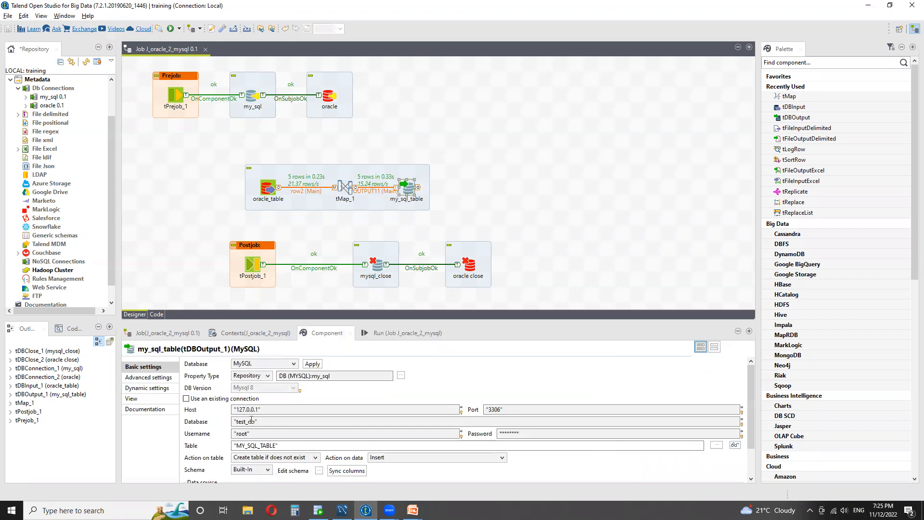
pyautogui.click(315, 458)
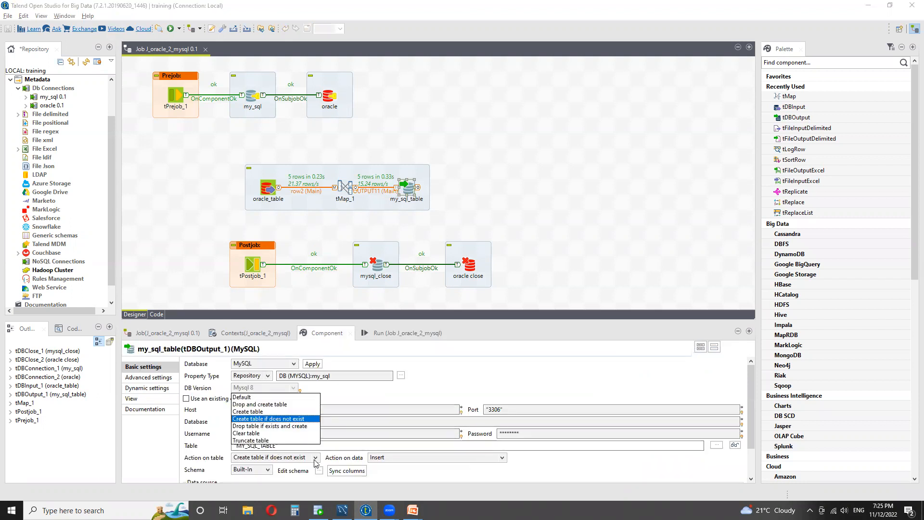
pyautogui.click(288, 427)
# - Save the job, clear the run console and run the job again
pyautogui.hotkey('ctrl', 's')
pyautogui.click(395, 332)
pyautogui.click(307, 373)
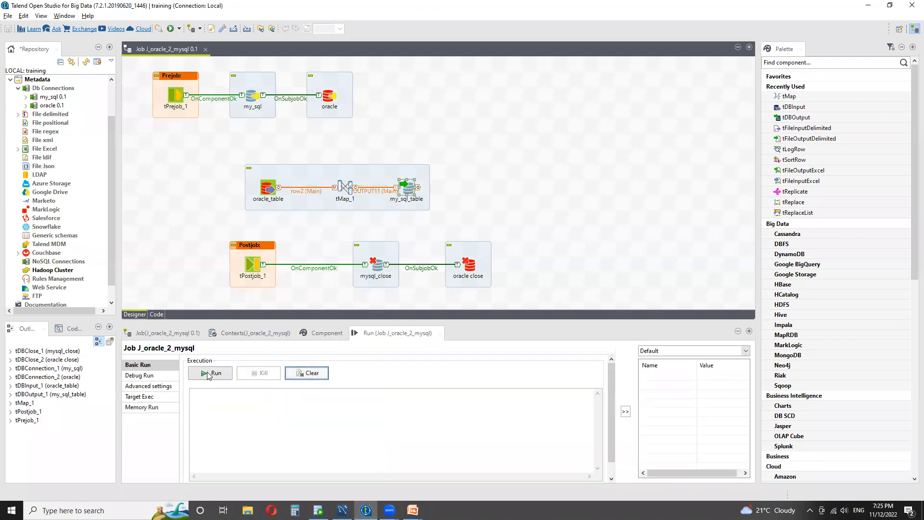
pyautogui.click(210, 372)
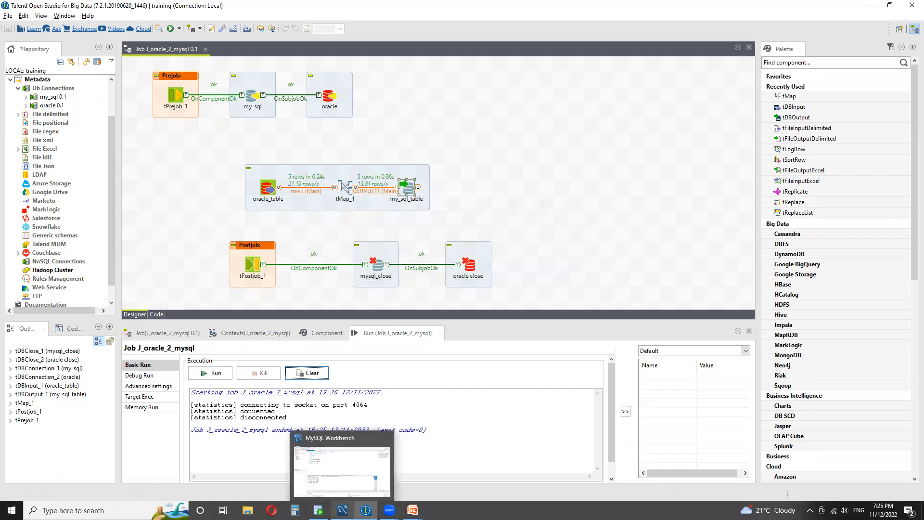
# - Re-execute the select query on my_sql_table in MySQL Workbench to inspect its rows
pyautogui.click(342, 509)
pyautogui.click(166, 68)
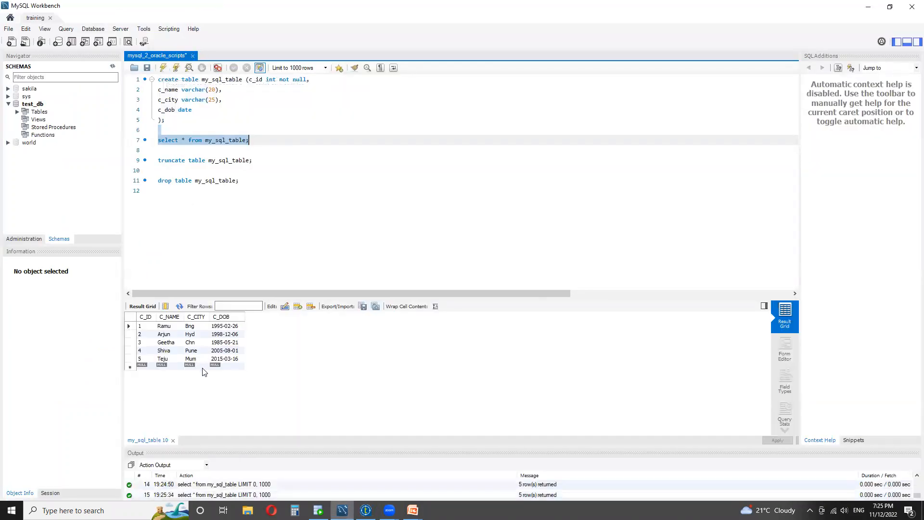
pyautogui.click(366, 510)
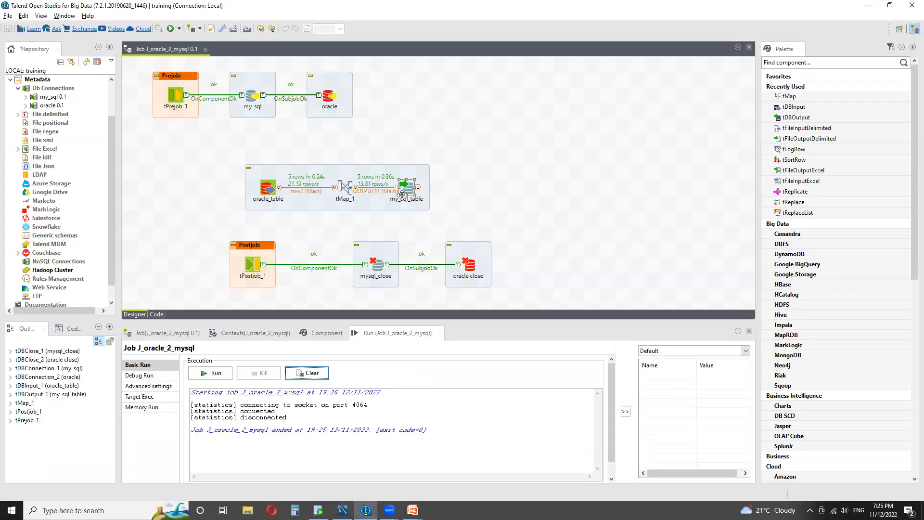
# - Set the my_sql_table output's Action on table to Truncate table
pyautogui.click(327, 332)
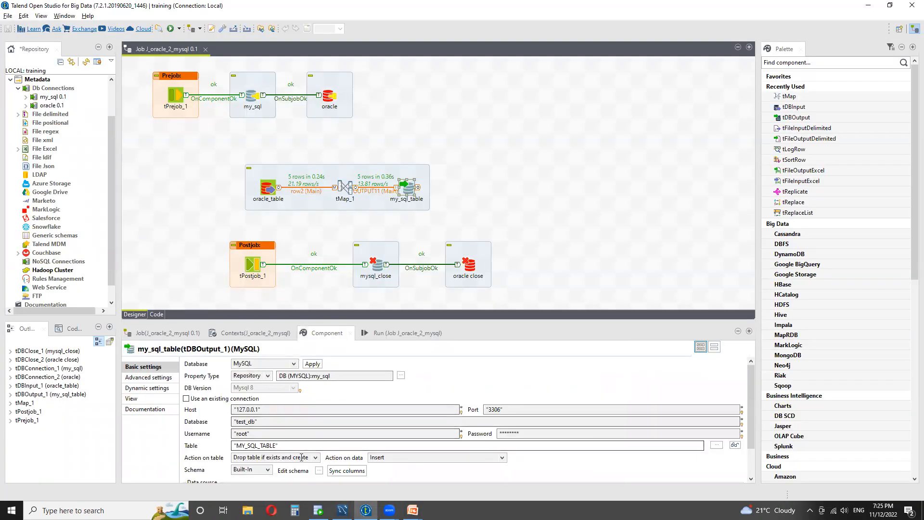
pyautogui.click(315, 457)
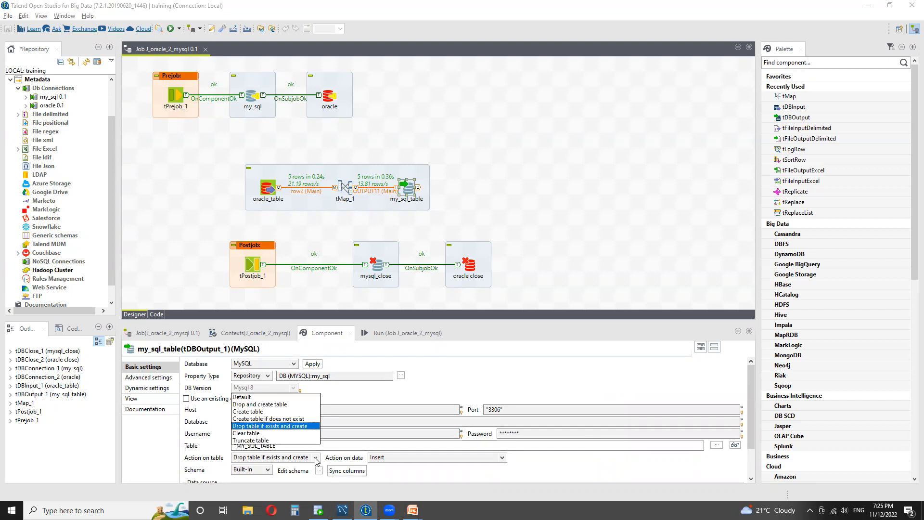
pyautogui.click(273, 441)
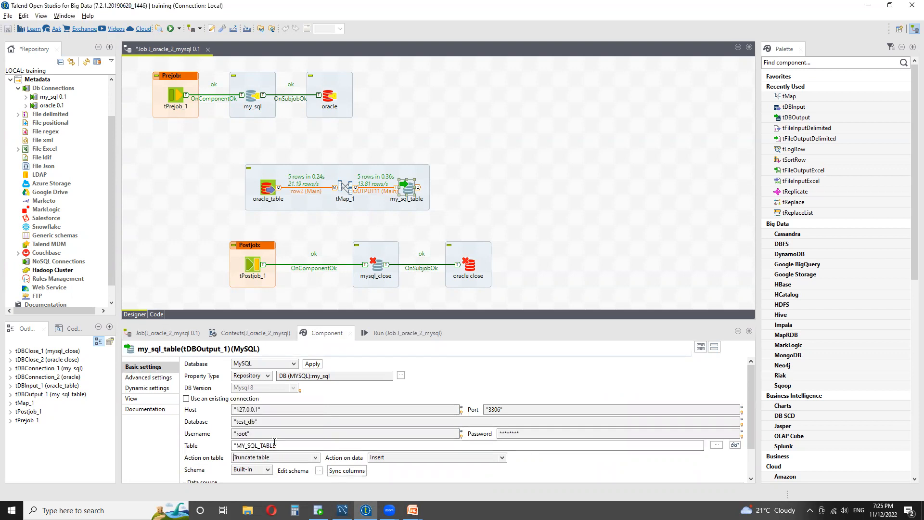
# - Save the job, clear the run console and rerun it
pyautogui.scroll(-1, 395, 469)
pyautogui.hotkey('ctrl', 's')
pyautogui.click(402, 332)
pyautogui.click(306, 373)
pyautogui.click(202, 373)
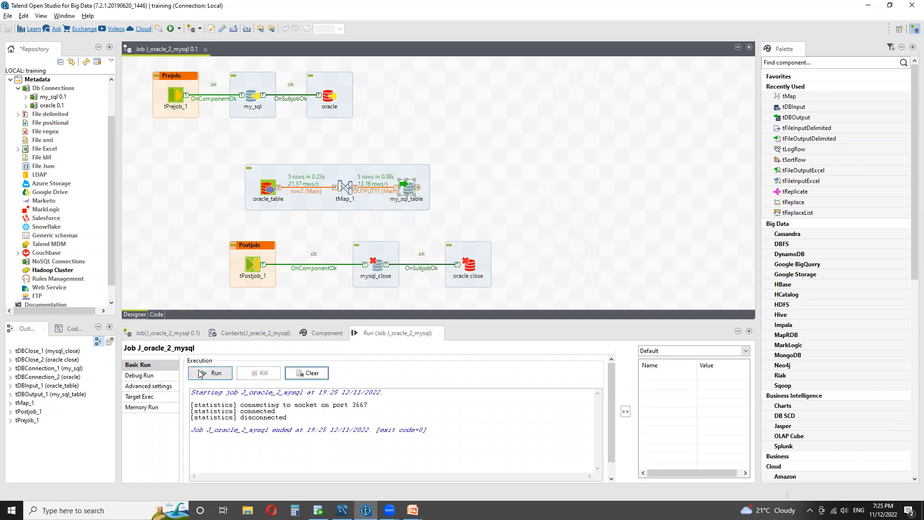
# - Run the select query on my_sql_table once more in MySQL Workbench to verify the rows
pyautogui.click(342, 510)
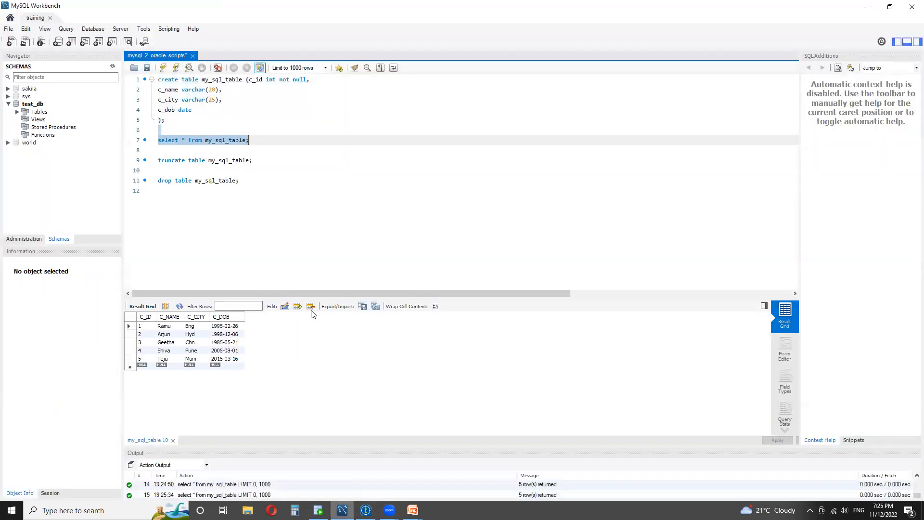
pyautogui.click(162, 68)
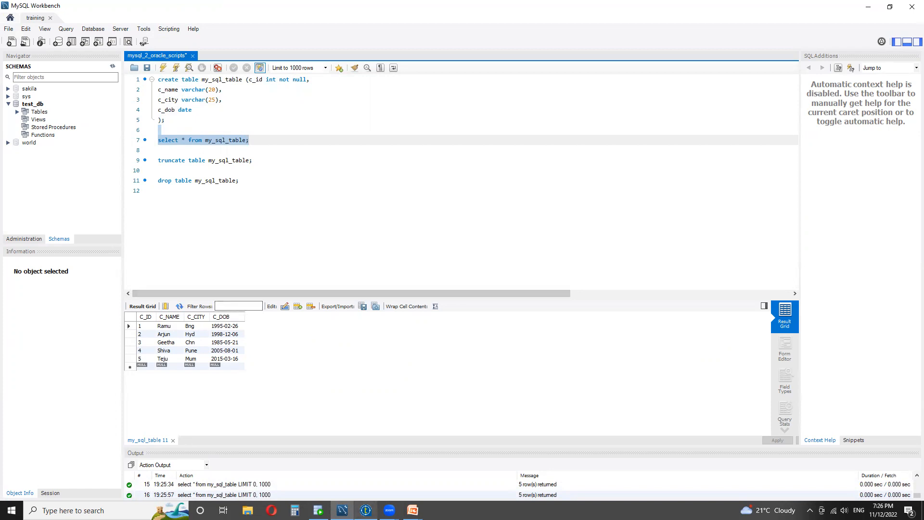
pyautogui.click(365, 510)
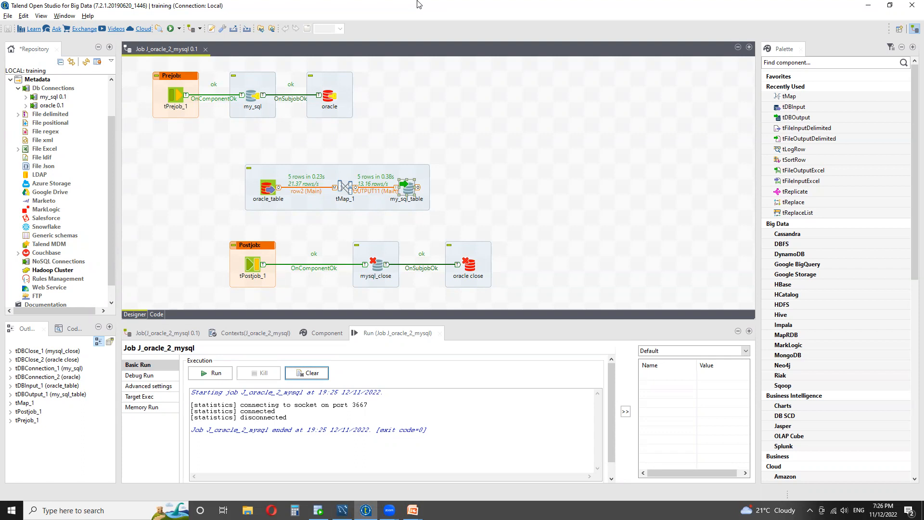
pyautogui.moveTo(388, 509)
pyautogui.click(433, 486)
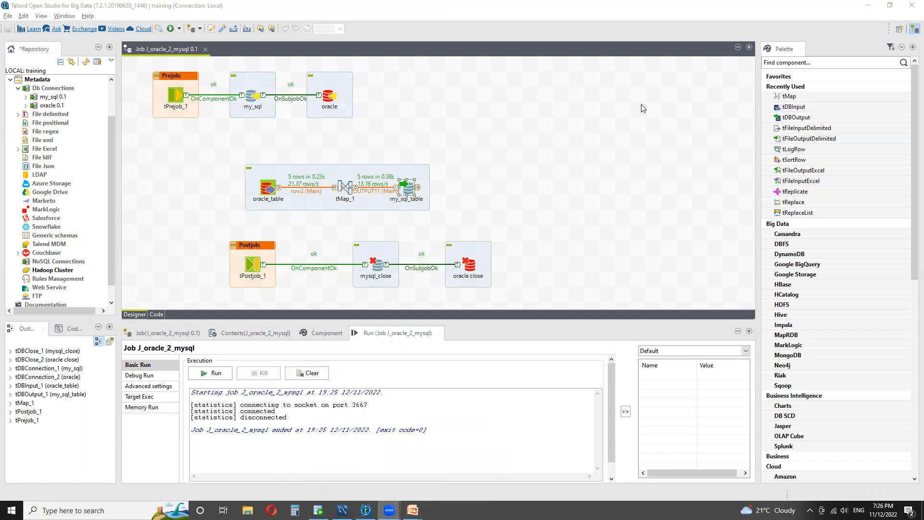